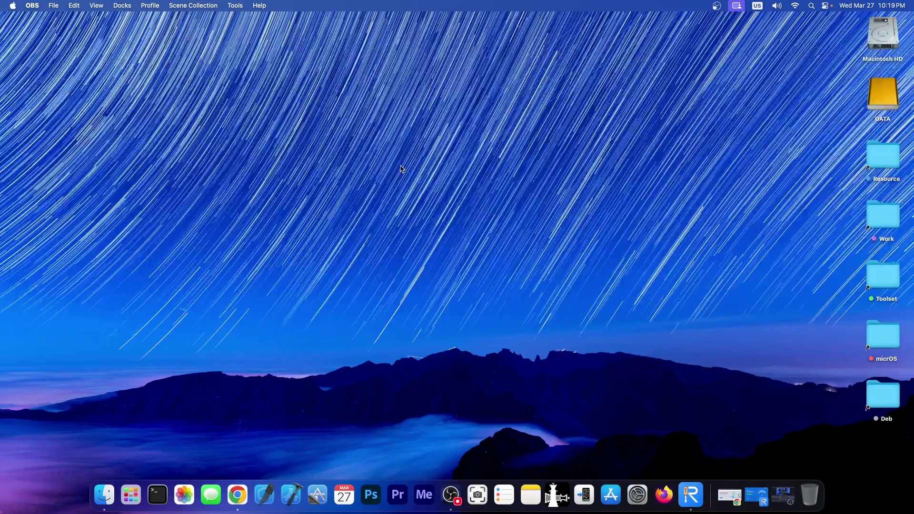
Force-quit Tenorshare ReiBoot, then bring Chrome back and close the Tenorshare product tab.
left_click(691, 494)
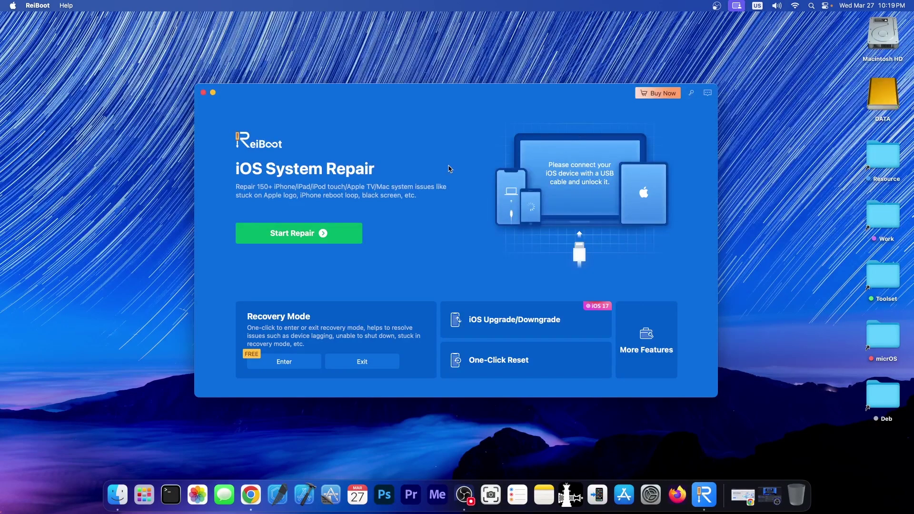
left_click(204, 93)
left_click(610, 285)
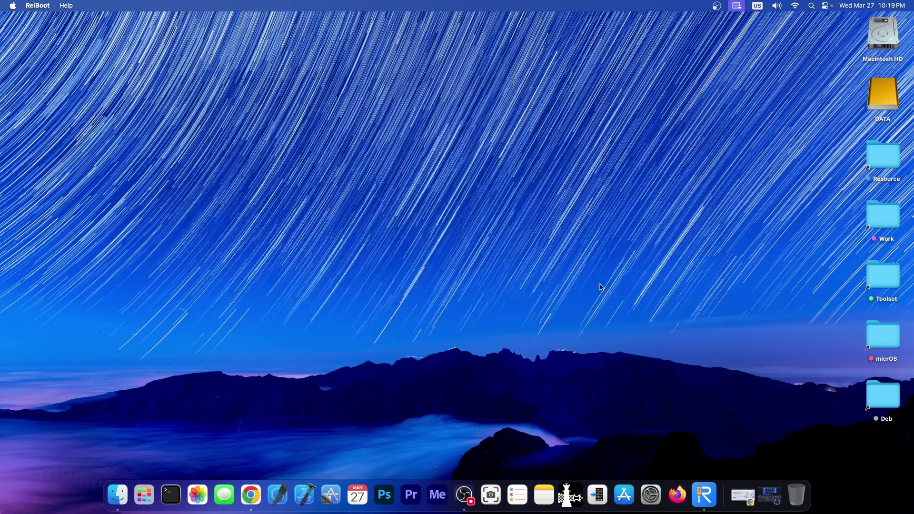
left_click(743, 495)
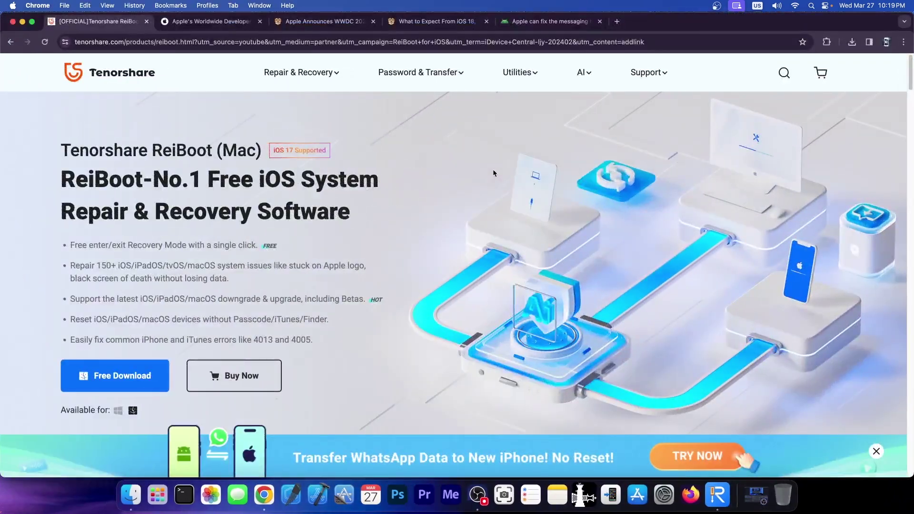
scroll(492, 169, "down", 2)
scroll(493, 170, "up", 2)
key("super+w")
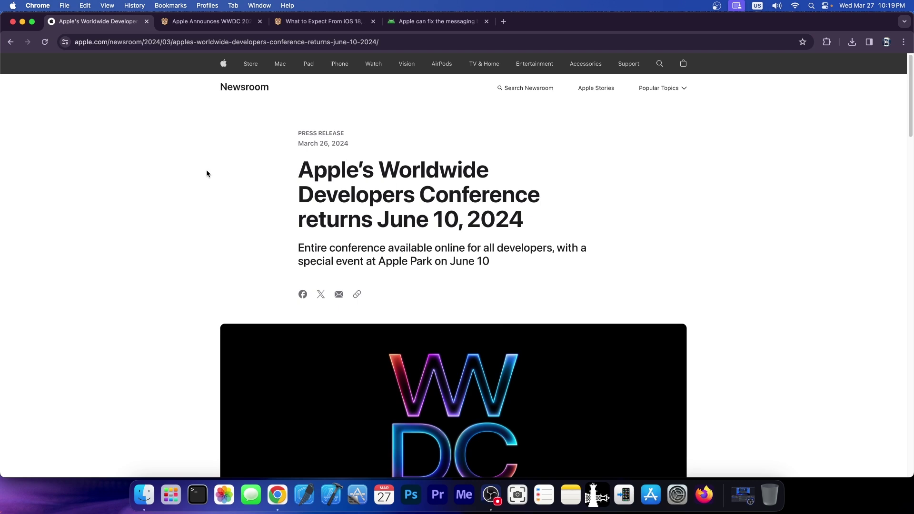
scroll(207, 172, "down", 5)
scroll(206, 173, "down", 3)
scroll(207, 173, "down", 3)
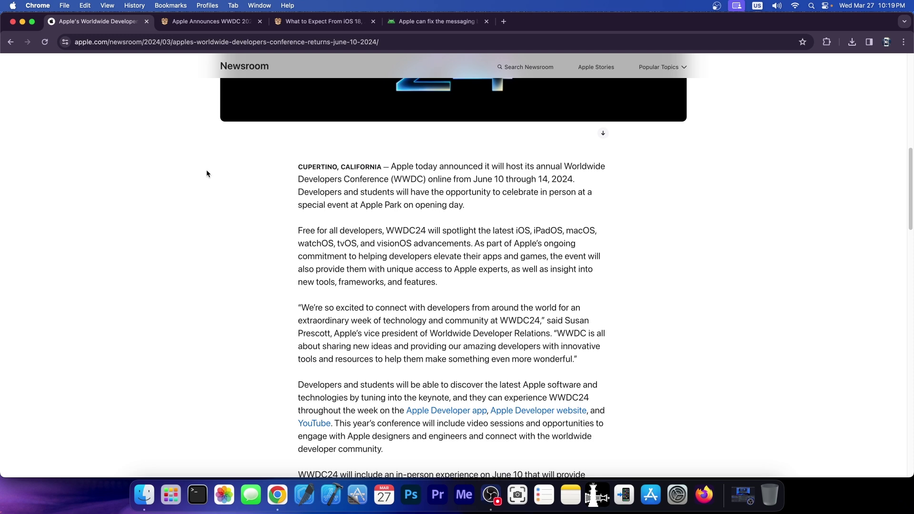
scroll(206, 169, "up", 4)
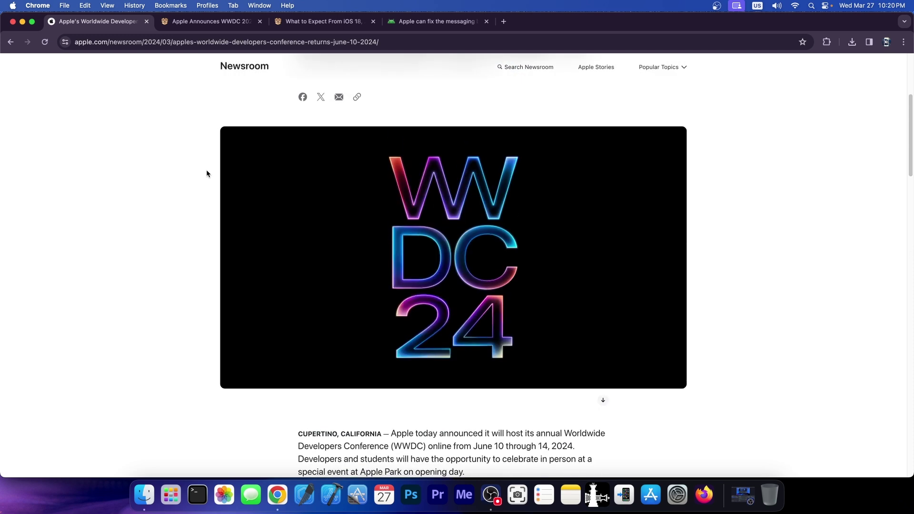
Move from Apple's WWDC newsroom release to the iDevice Central 'Apple Announces WWDC 2024' tab.
key("ctrl+Tab")
scroll(313, 118, "down", 5)
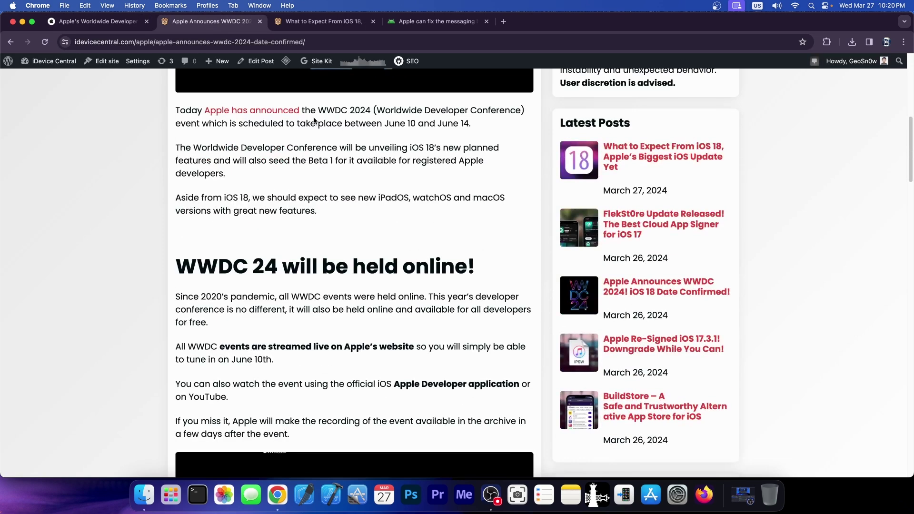
scroll(314, 118, "down", 5)
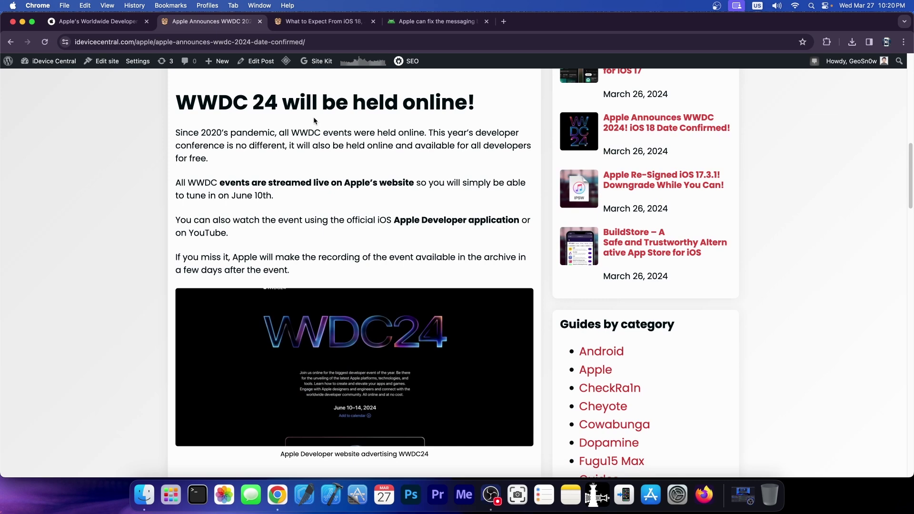
scroll(313, 117, "down", 5)
scroll(313, 117, "down", 3)
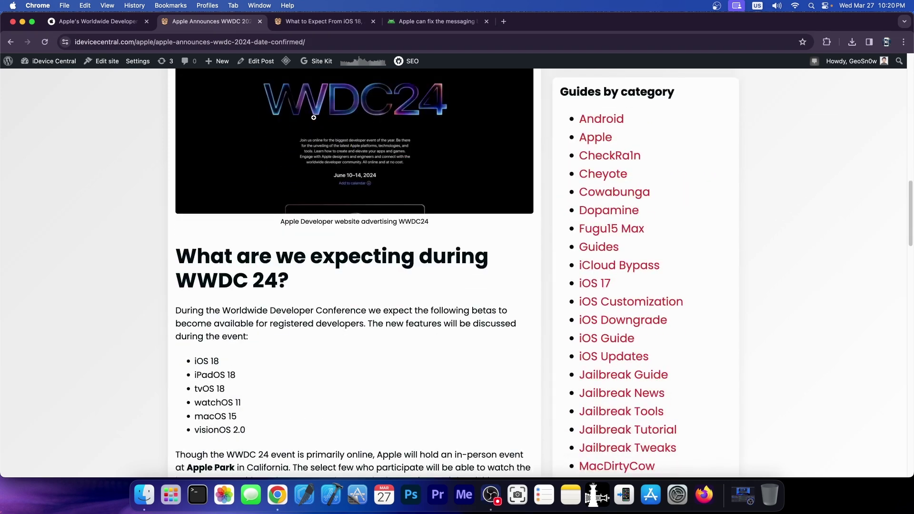
scroll(313, 116, "down", 4)
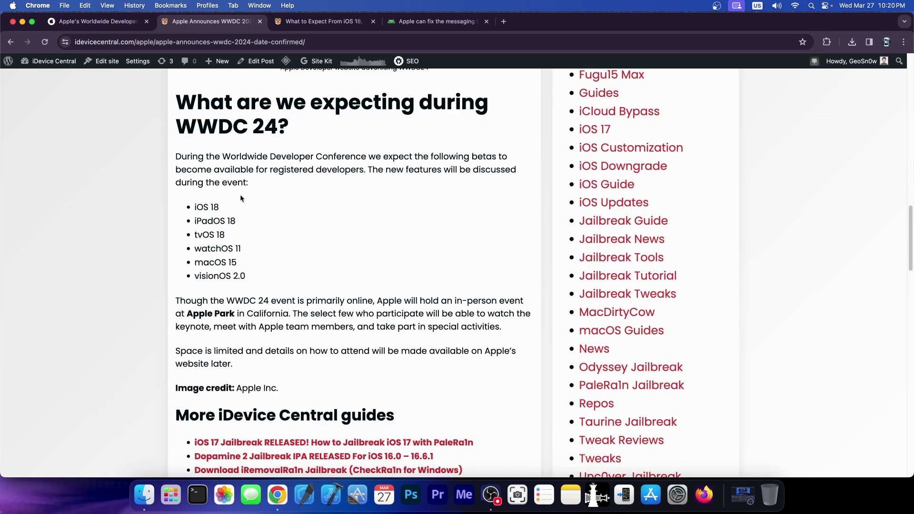
Highlight 'iOS 18' in the WWDC 24 expectations list, then switch to the iOS 18 article.
left_click_drag(194, 206, 218, 207)
left_click(326, 21)
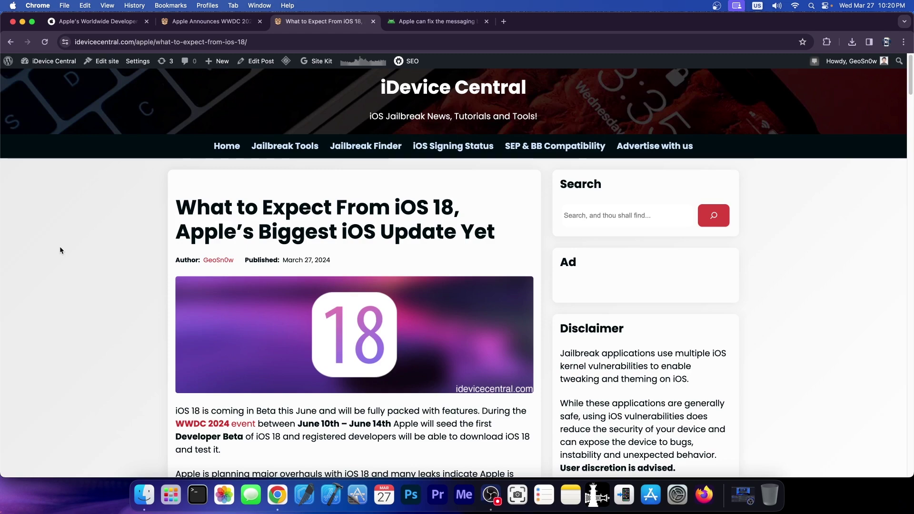
scroll(78, 246, "down", 3)
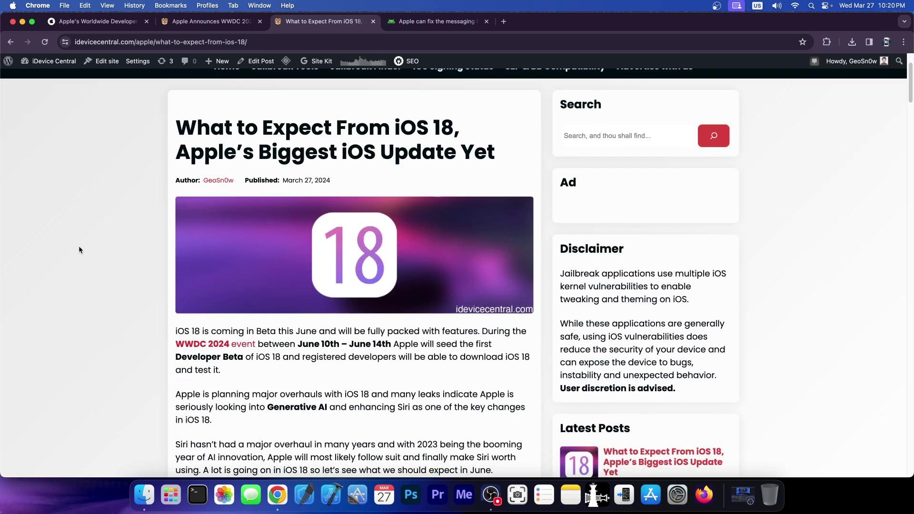
scroll(78, 246, "up", 3)
scroll(78, 246, "down", 10)
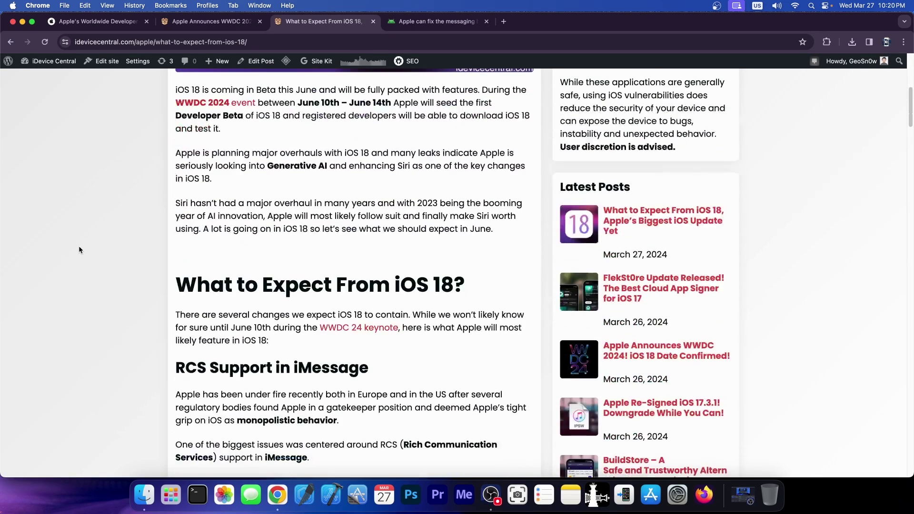
scroll(78, 246, "down", 5)
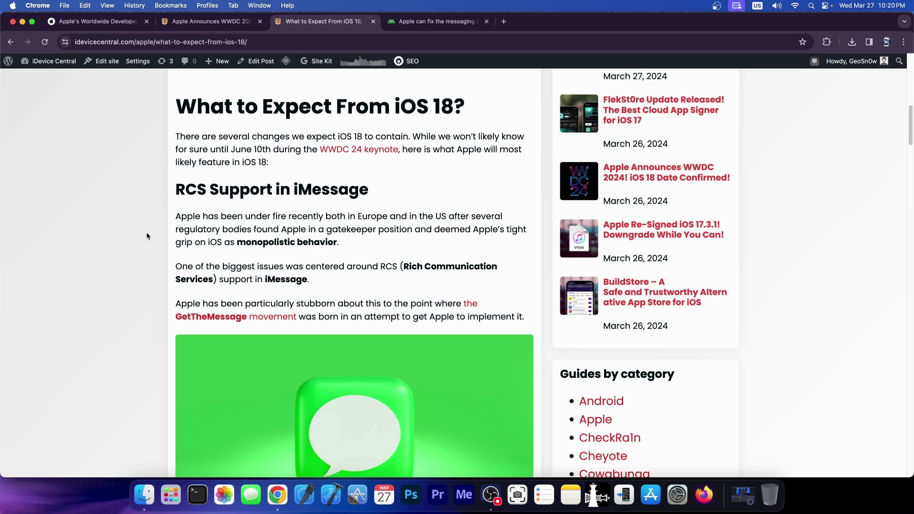
scroll(146, 232, "down", 10)
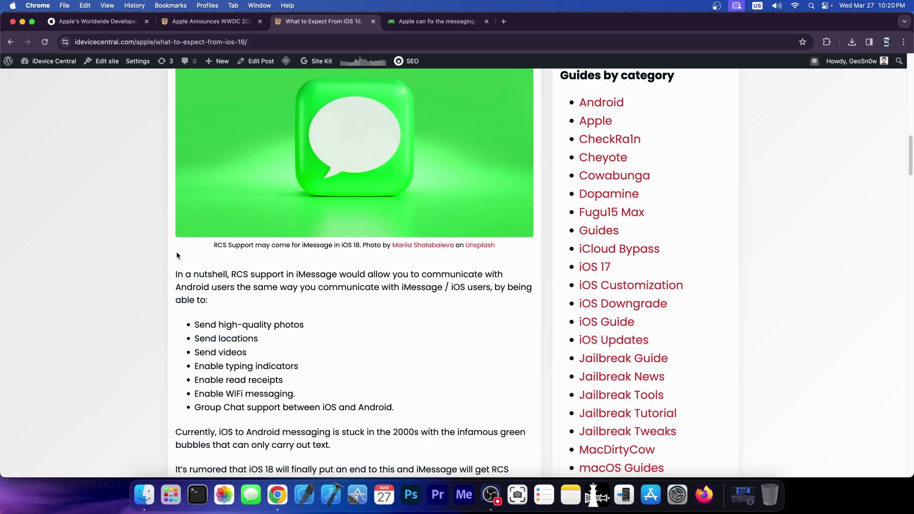
scroll(176, 251, "up", 5)
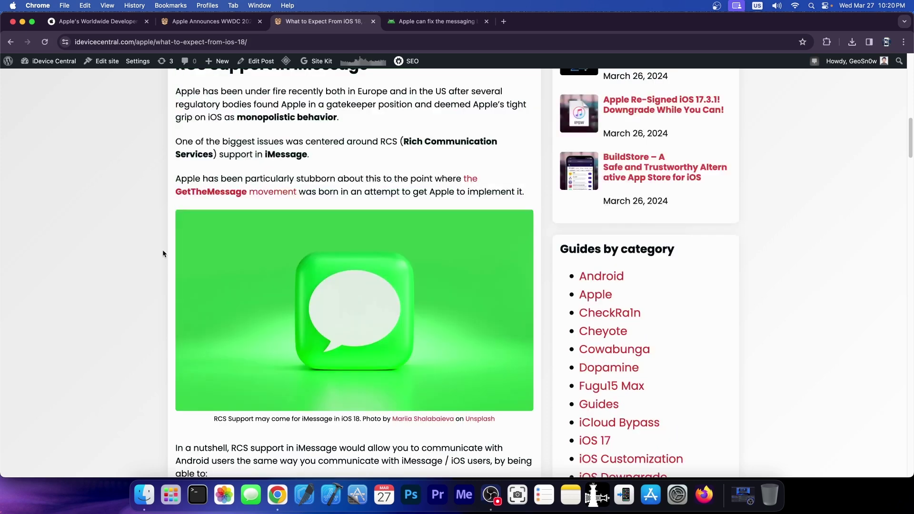
scroll(162, 249, "up", 3)
scroll(162, 250, "up", 3)
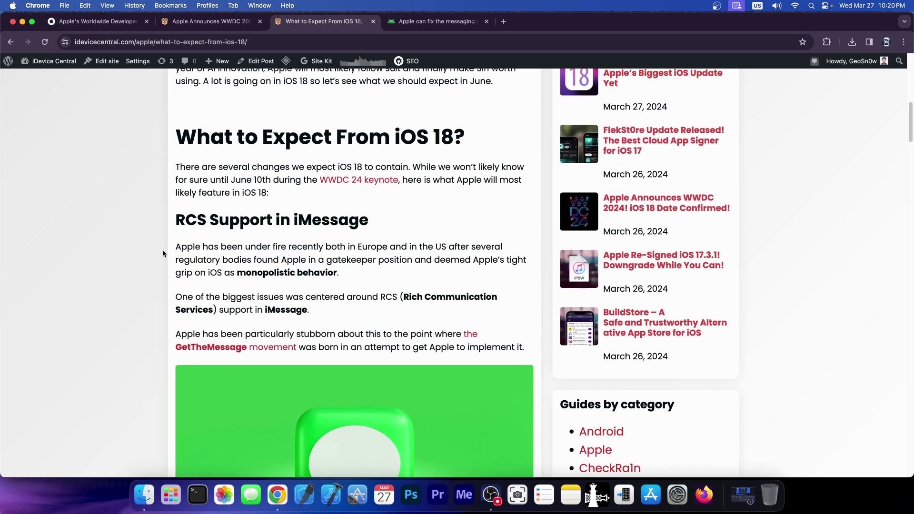
scroll(162, 249, "up", 3)
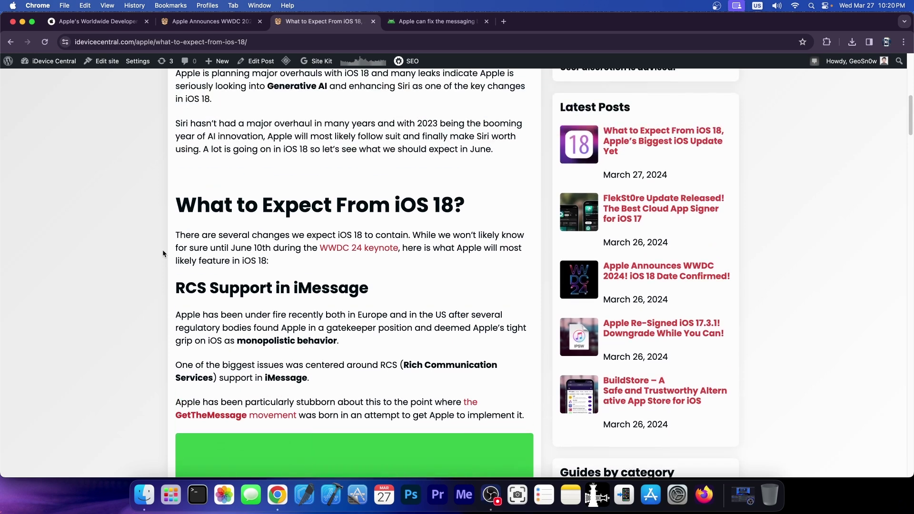
scroll(163, 249, "up", 2)
scroll(162, 250, "down", 6)
scroll(162, 249, "down", 1)
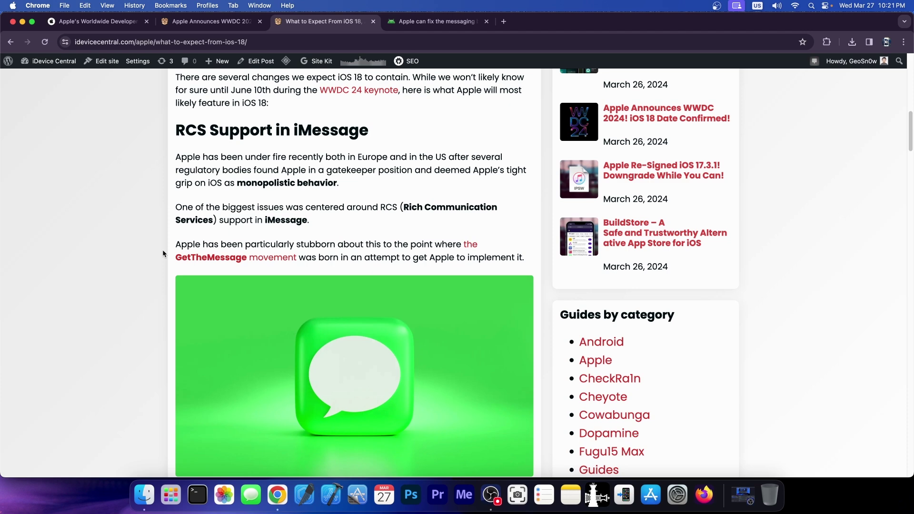
scroll(163, 249, "down", 8)
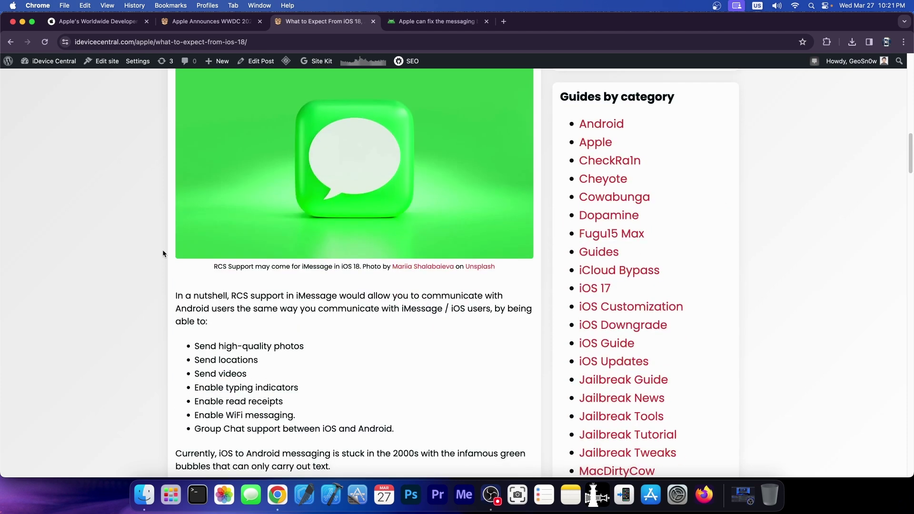
scroll(163, 249, "down", 5)
scroll(162, 249, "down", 3)
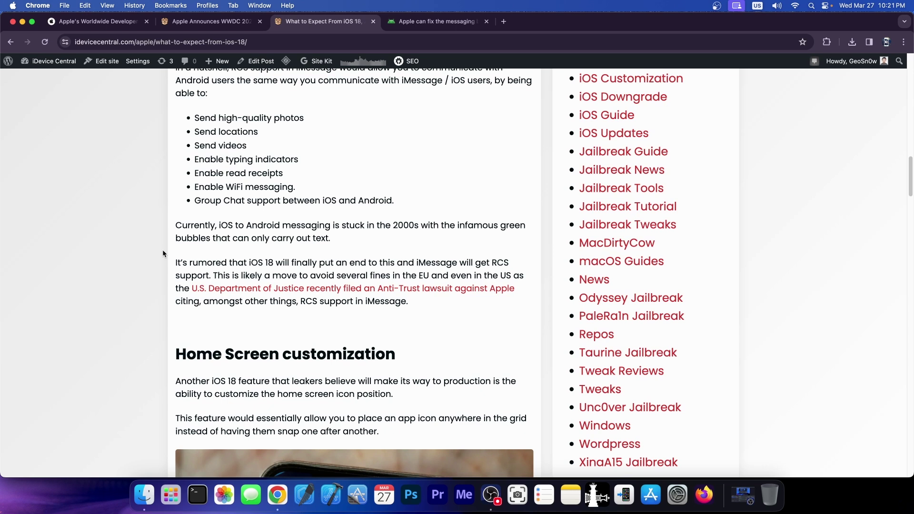
scroll(163, 250, "up", 3)
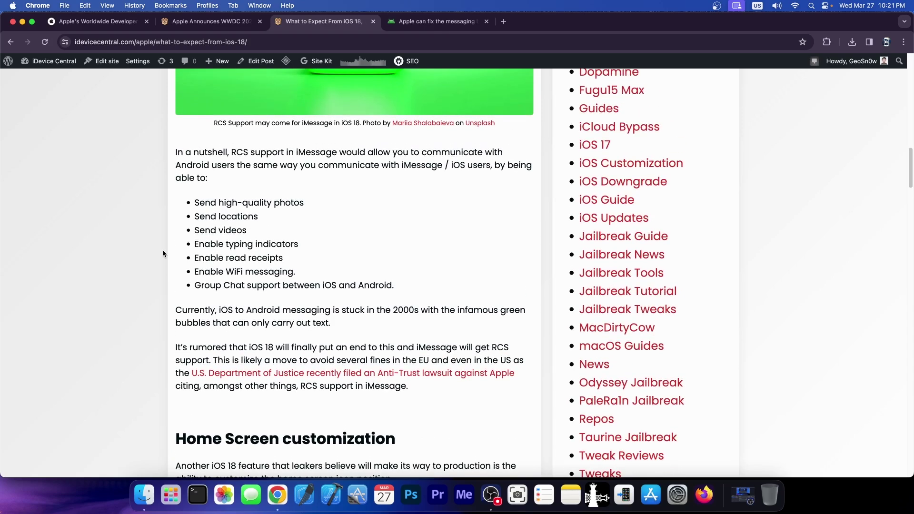
scroll(162, 249, "down", 5)
scroll(162, 250, "down", 5)
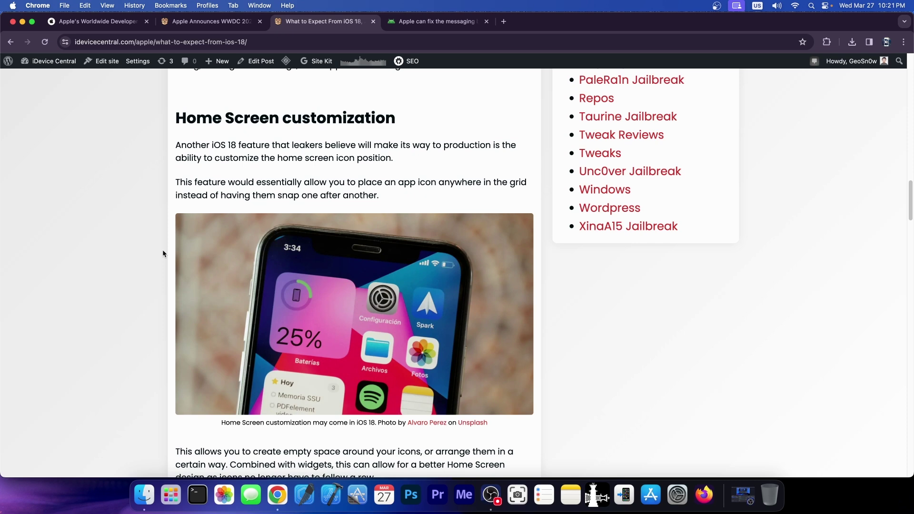
scroll(163, 249, "down", 1)
scroll(162, 250, "up", 1)
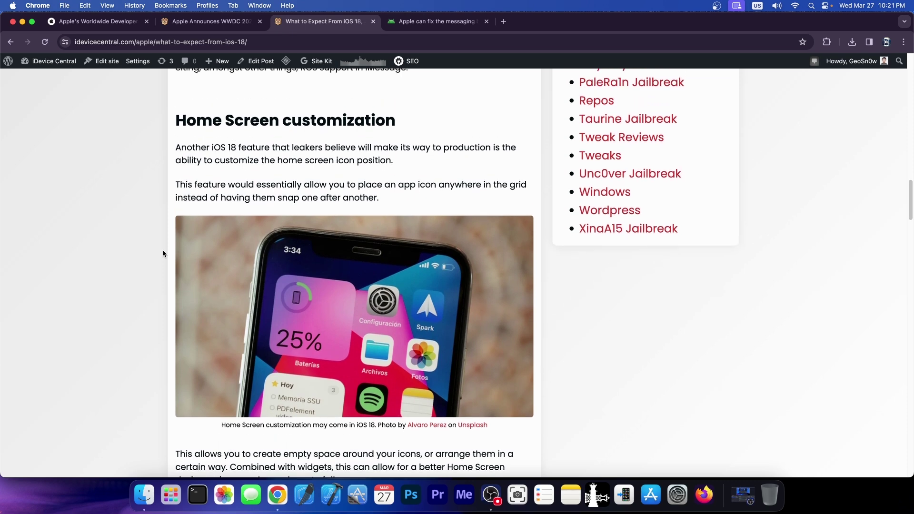
scroll(163, 250, "up", 5)
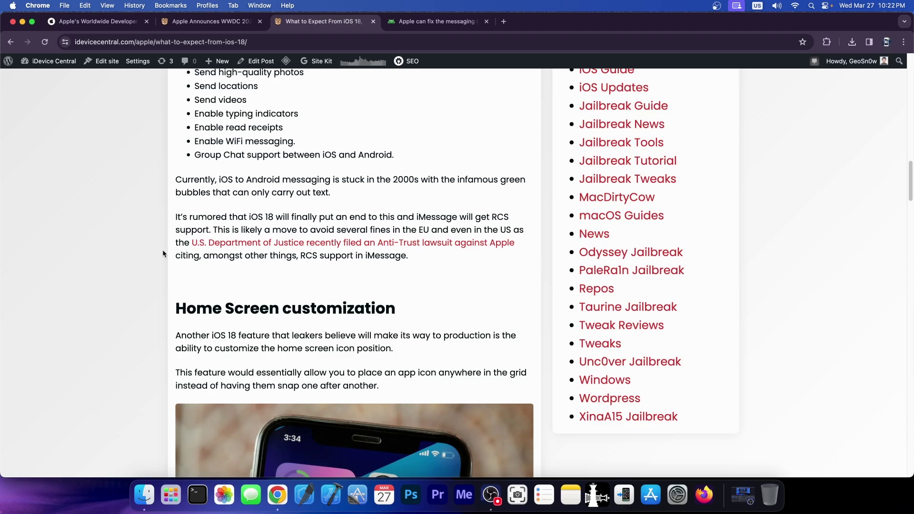
scroll(162, 249, "down", 5)
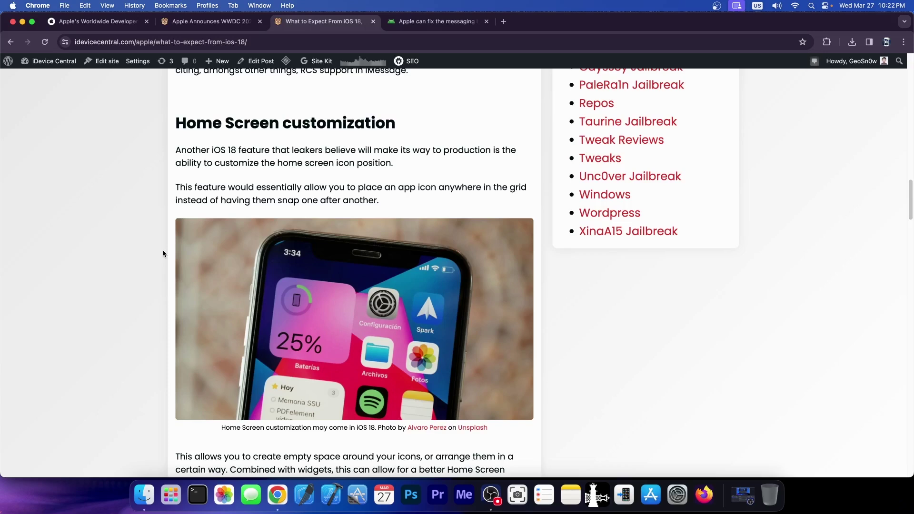
scroll(161, 250, "up", 10)
scroll(357, 214, "up", 1)
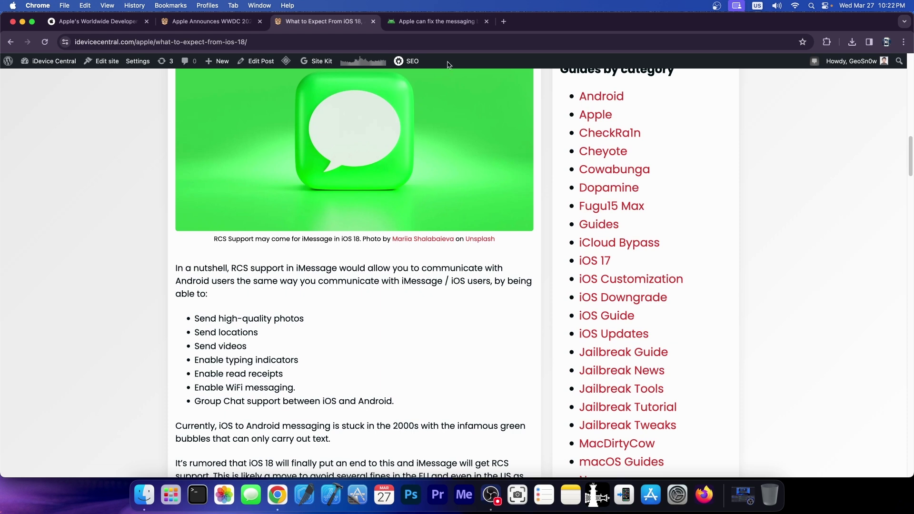
Switch to the fourth tab, android.com/get-the-message.
left_click(436, 21)
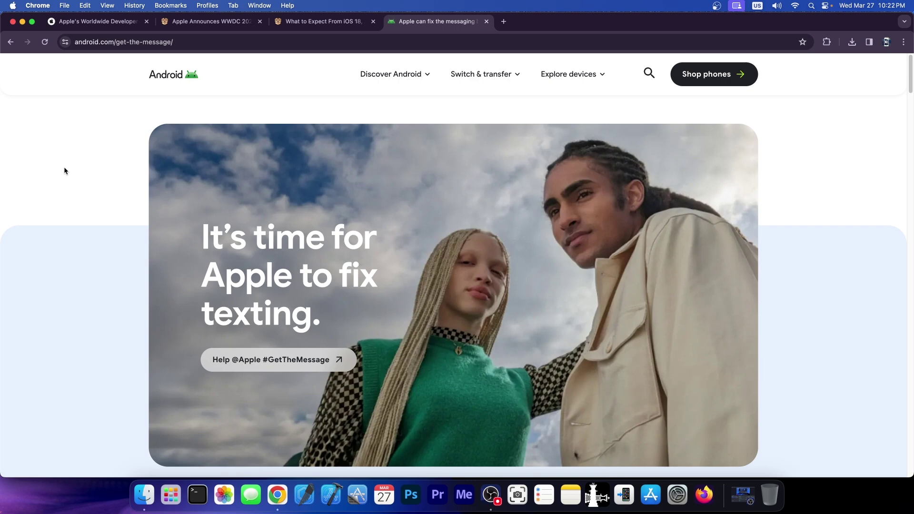
scroll(275, 167, "down", 5)
scroll(275, 168, "down", 10)
scroll(275, 168, "down", 10)
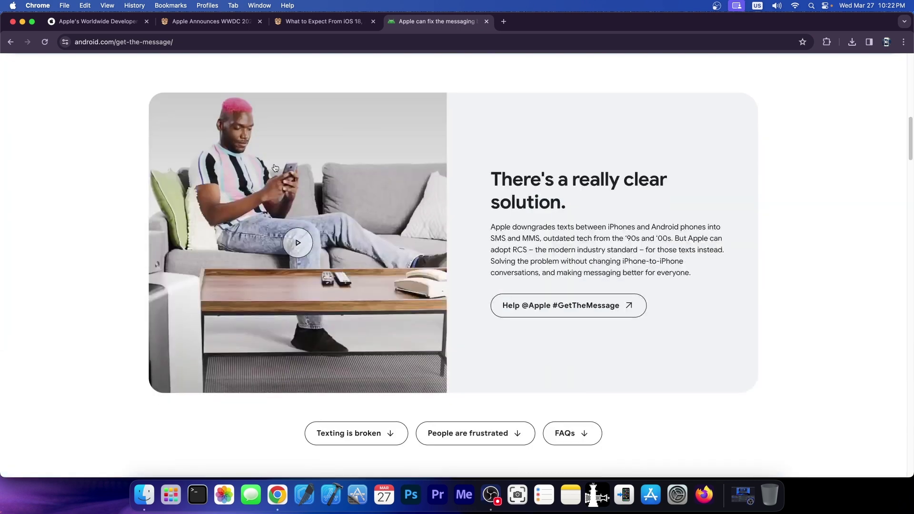
scroll(275, 168, "up", 10)
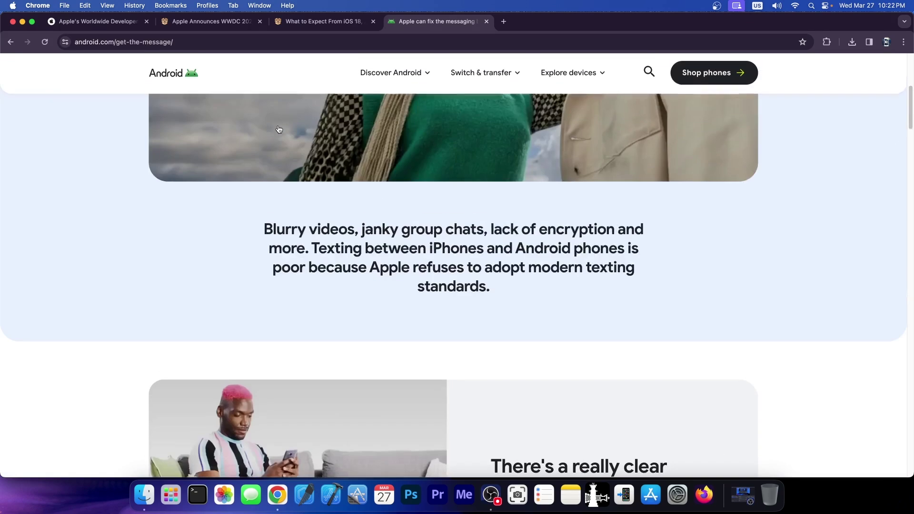
scroll(278, 125, "up", 5)
scroll(278, 125, "up", 5)
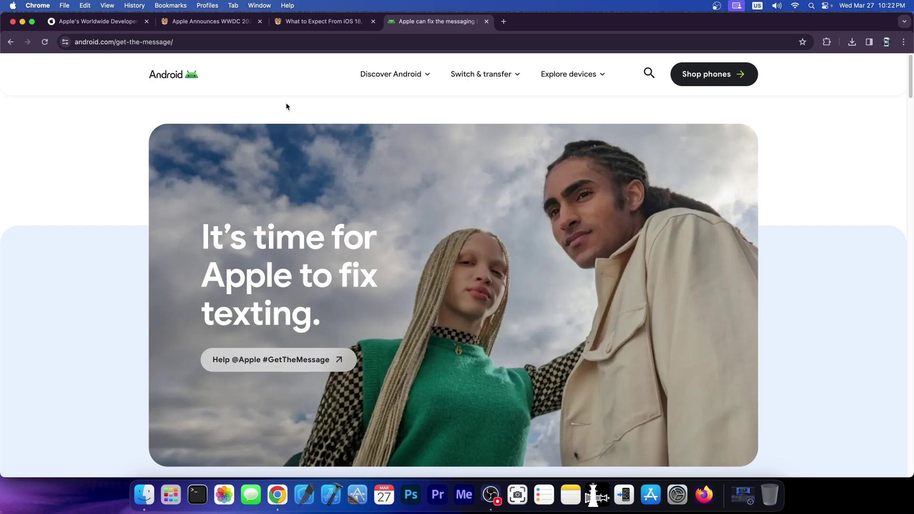
Glance at the 'Apple Announces WWDC 2024' tab, then return to 'What to Expect From iOS 18'.
left_click(211, 21)
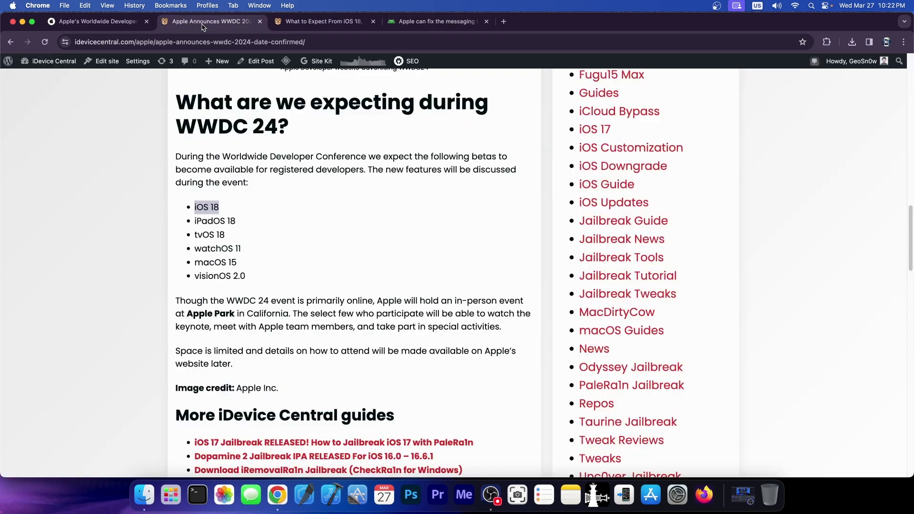
scroll(309, 184, "up", 3)
scroll(309, 183, "up", 3)
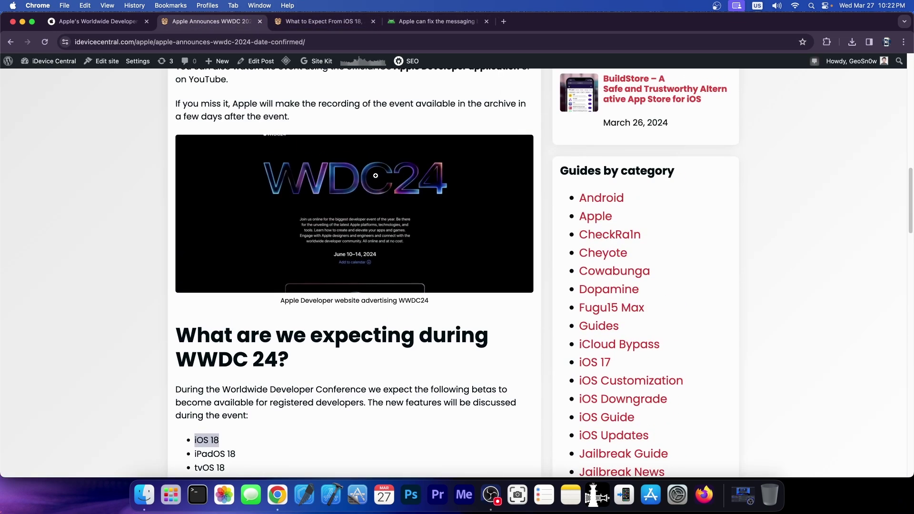
left_click(321, 21)
scroll(362, 224, "up", 3)
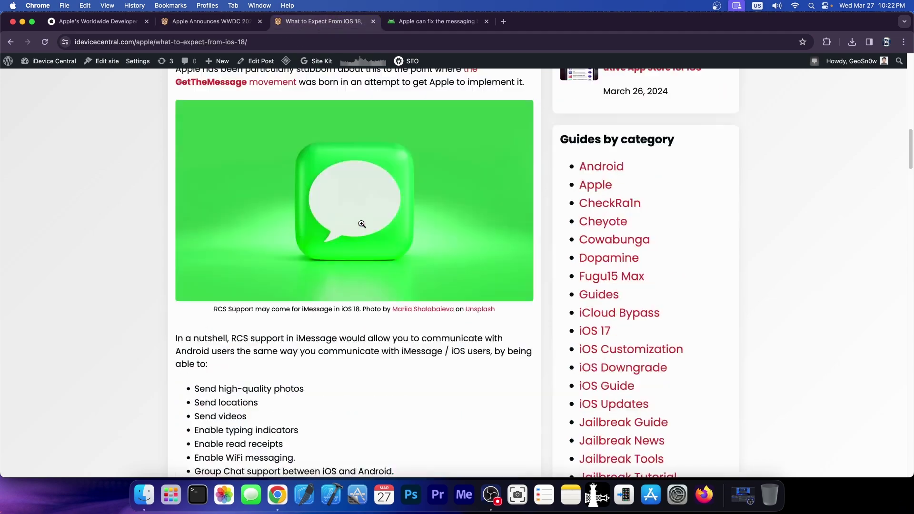
scroll(361, 223, "up", 5)
scroll(362, 223, "up", 3)
scroll(363, 223, "up", 1)
scroll(362, 224, "down", 15)
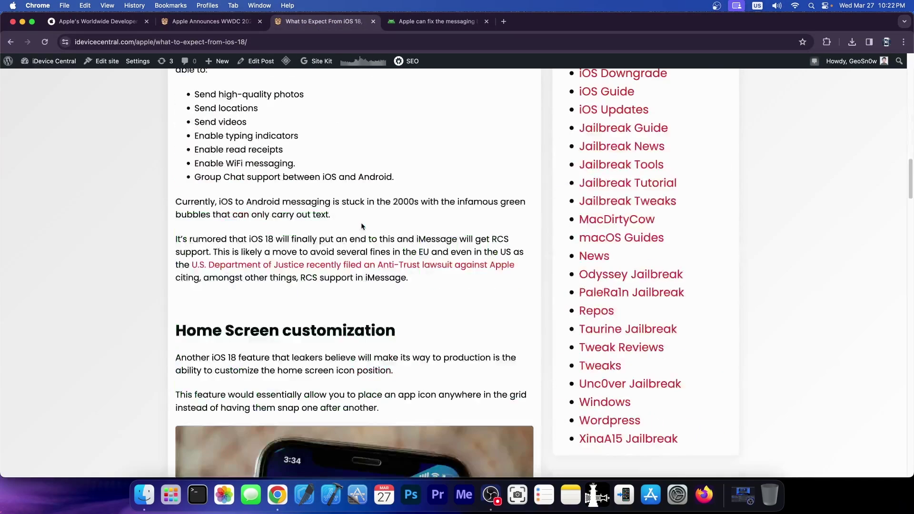
scroll(362, 223, "down", 8)
scroll(362, 223, "down", 10)
scroll(362, 224, "down", 5)
scroll(363, 224, "up", 3)
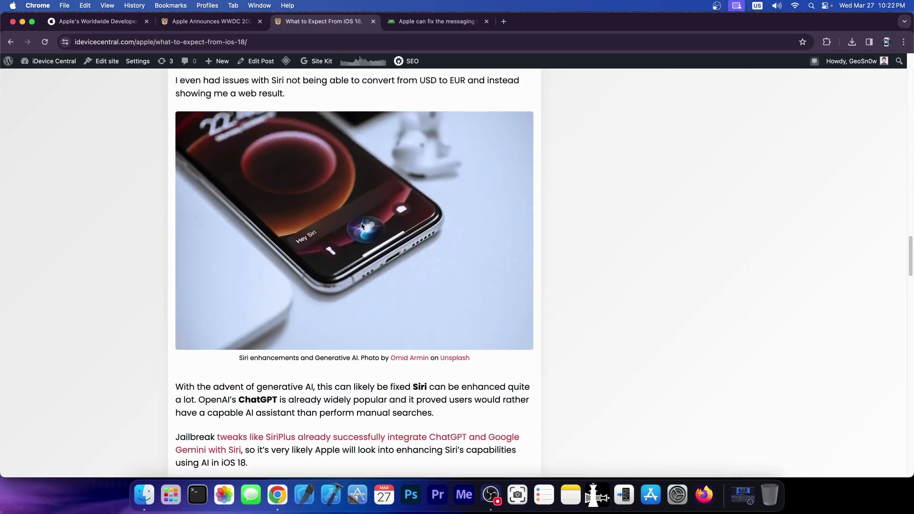
scroll(362, 224, "up", 3)
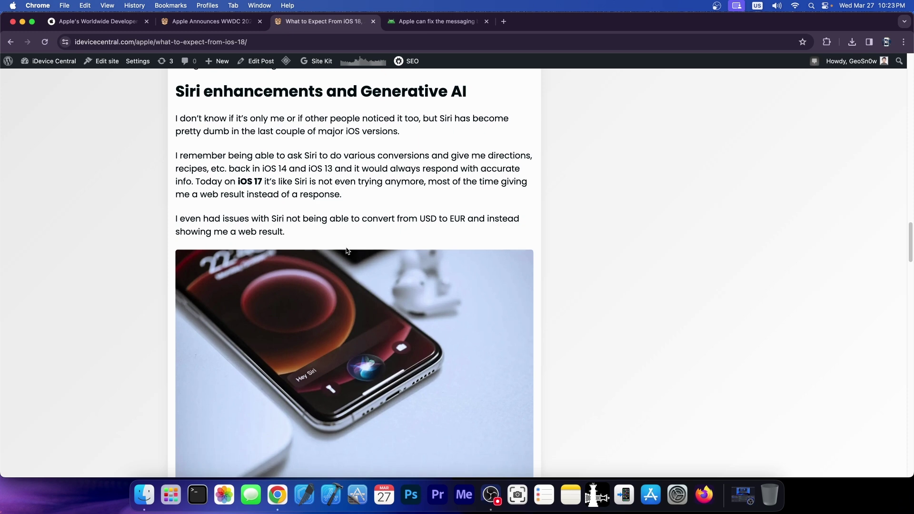
scroll(102, 243, "down", 4)
scroll(101, 243, "down", 3)
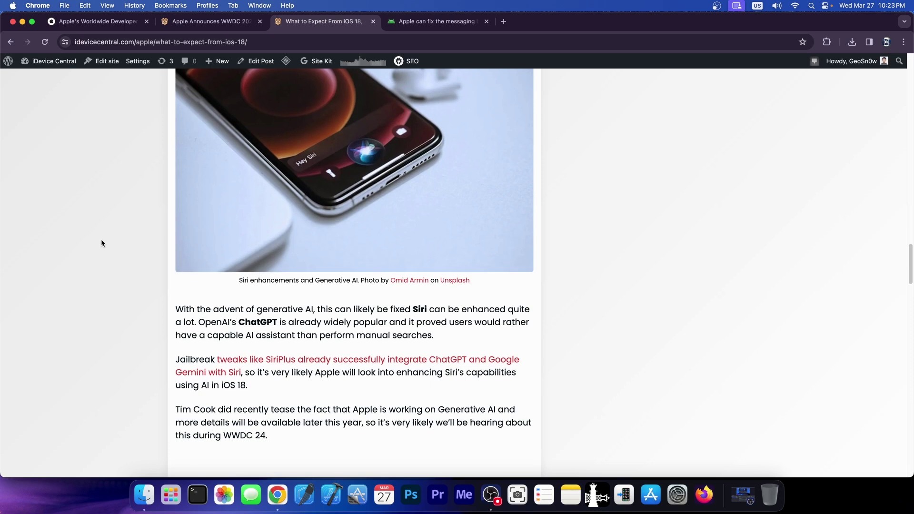
scroll(102, 244, "down", 2)
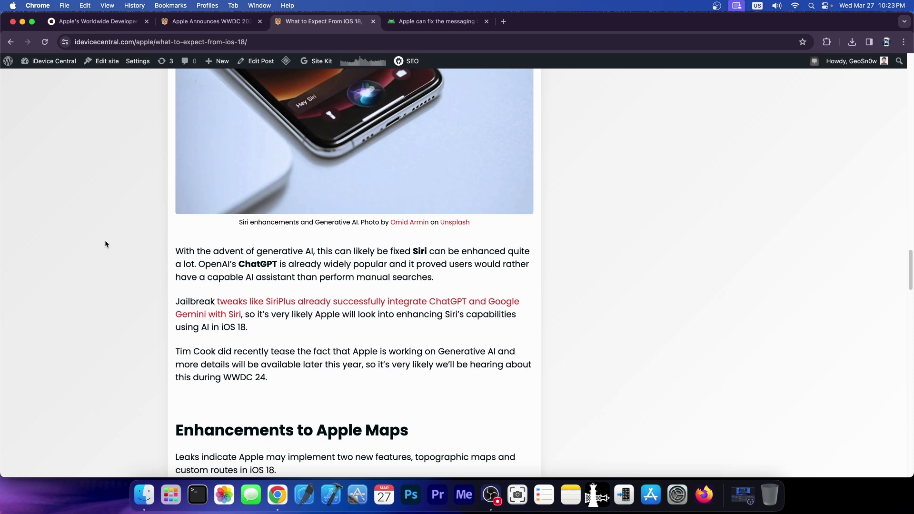
scroll(105, 240, "down", 2)
scroll(159, 229, "down", 4)
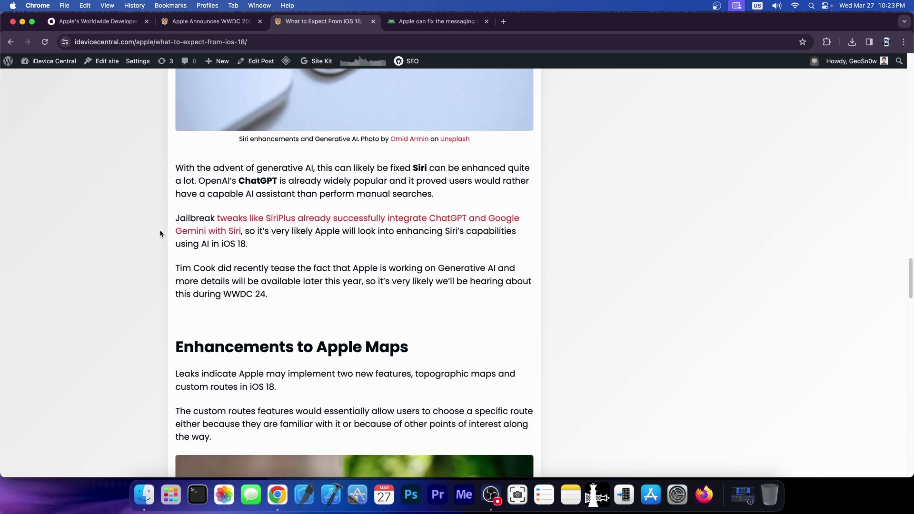
scroll(159, 229, "down", 4)
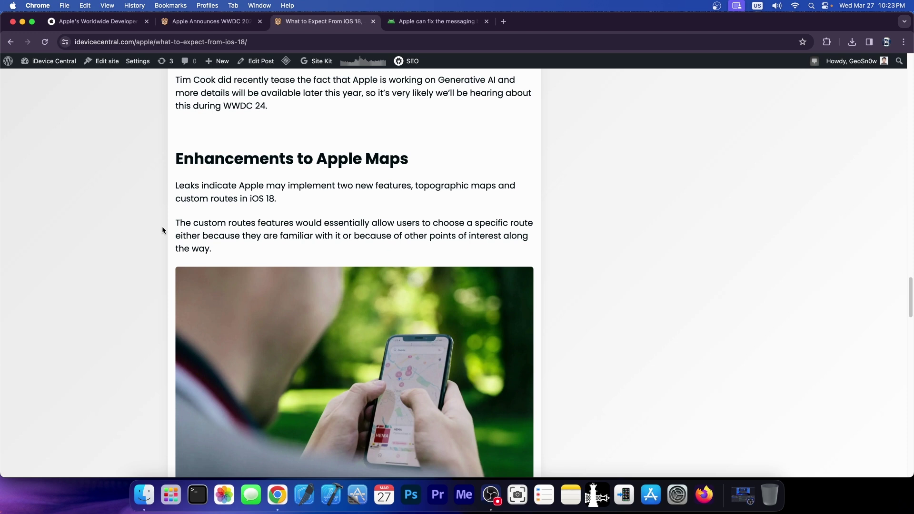
scroll(162, 226, "down", 3)
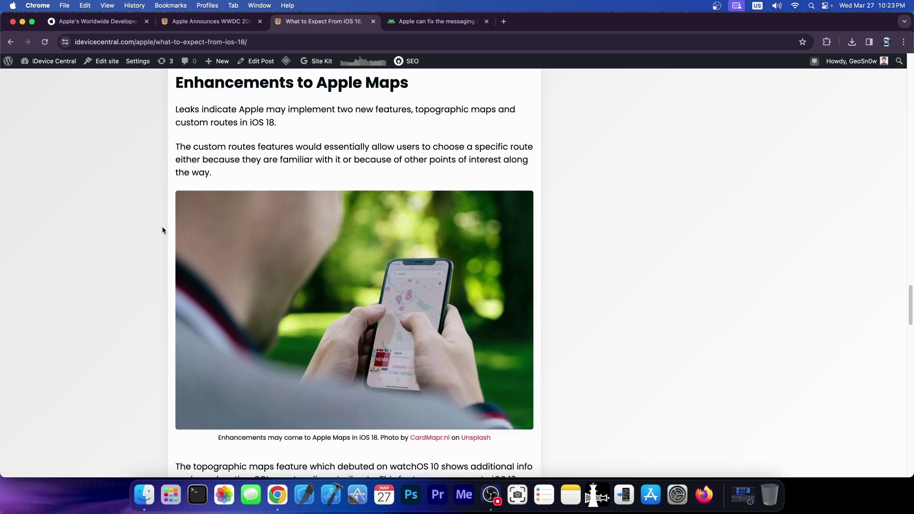
scroll(162, 227, "down", 2)
scroll(162, 226, "down", 2)
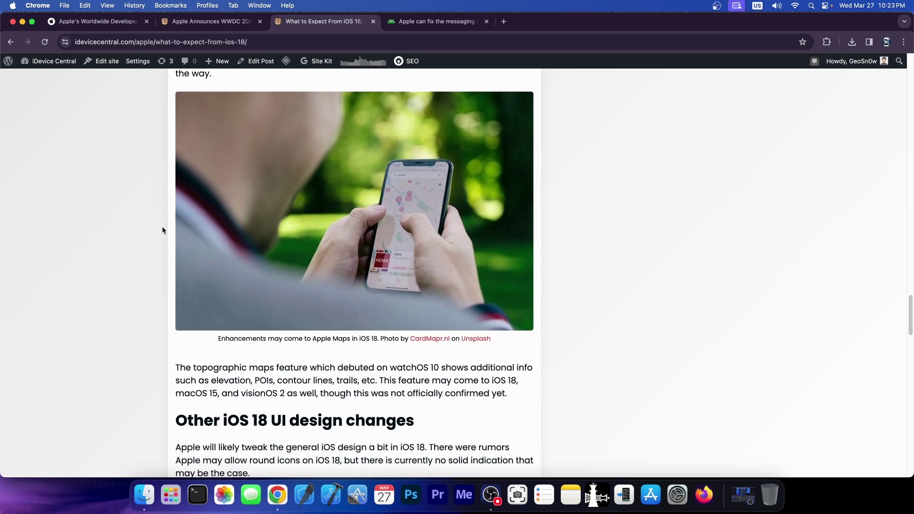
scroll(162, 226, "up", 3)
scroll(163, 226, "up", 4)
scroll(162, 227, "up", 4)
scroll(162, 226, "up", 4)
scroll(162, 227, "up", 5)
scroll(162, 226, "up", 5)
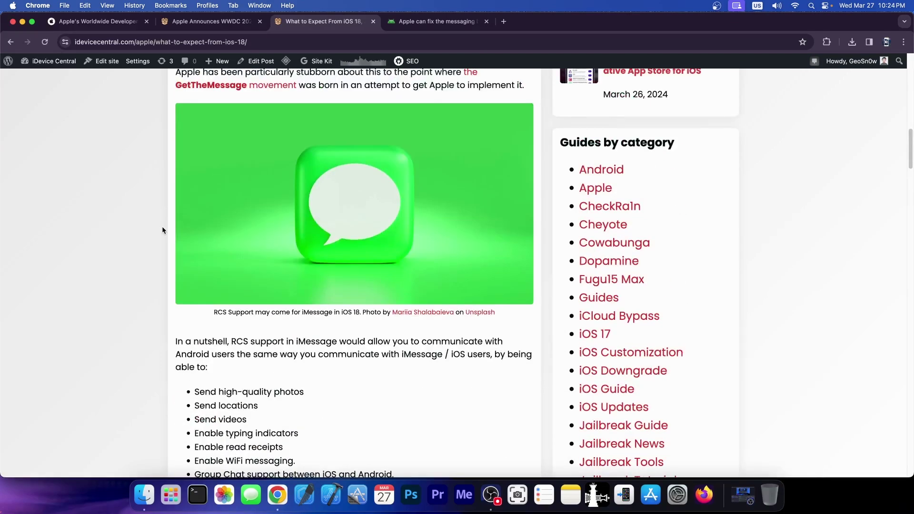
scroll(162, 226, "up", 5)
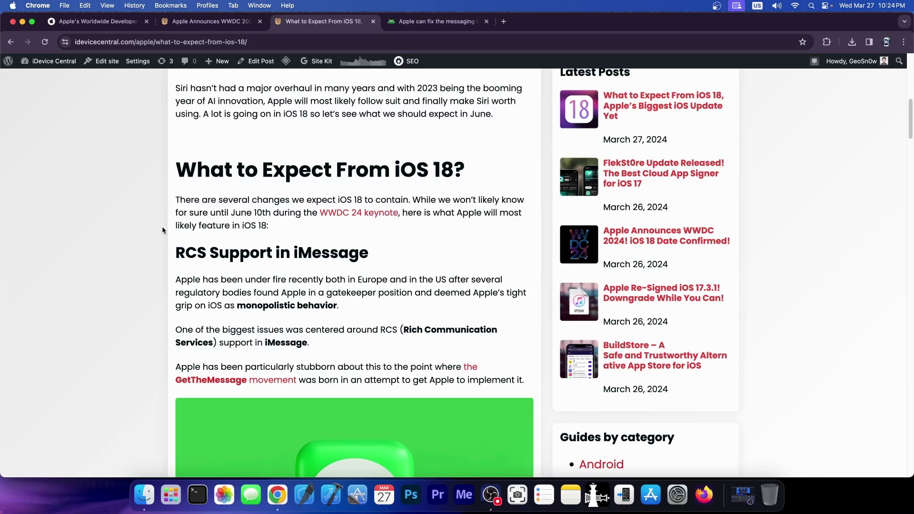
scroll(162, 226, "down", 5)
scroll(162, 227, "down", 5)
scroll(162, 227, "down", 3)
scroll(163, 226, "down", 3)
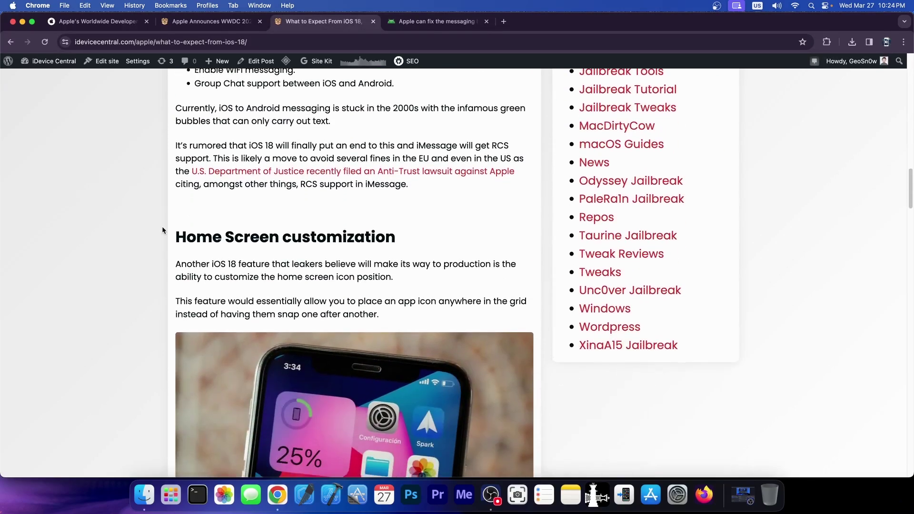
scroll(163, 227, "down", 5)
scroll(162, 226, "up", 8)
scroll(162, 227, "up", 10)
scroll(162, 226, "up", 5)
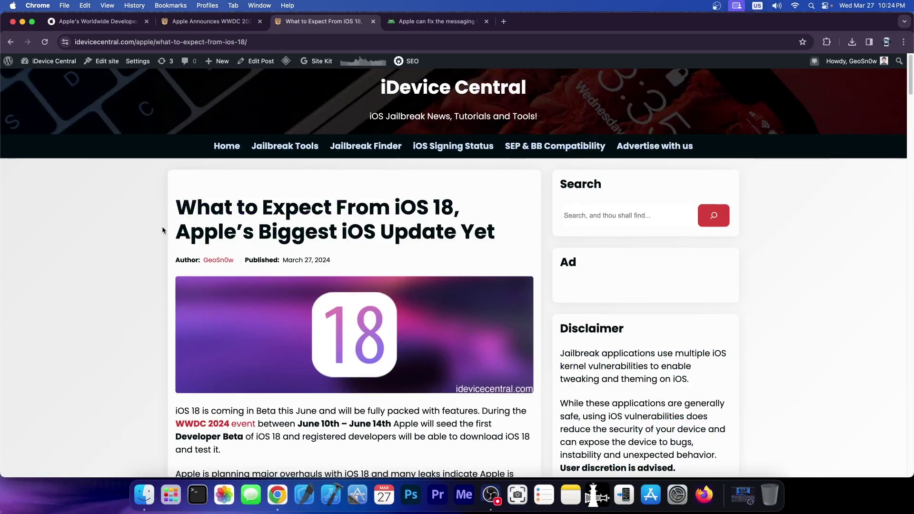
Minimize the Chrome window showing the iOS 18 article to the Dock.
left_click(21, 21)
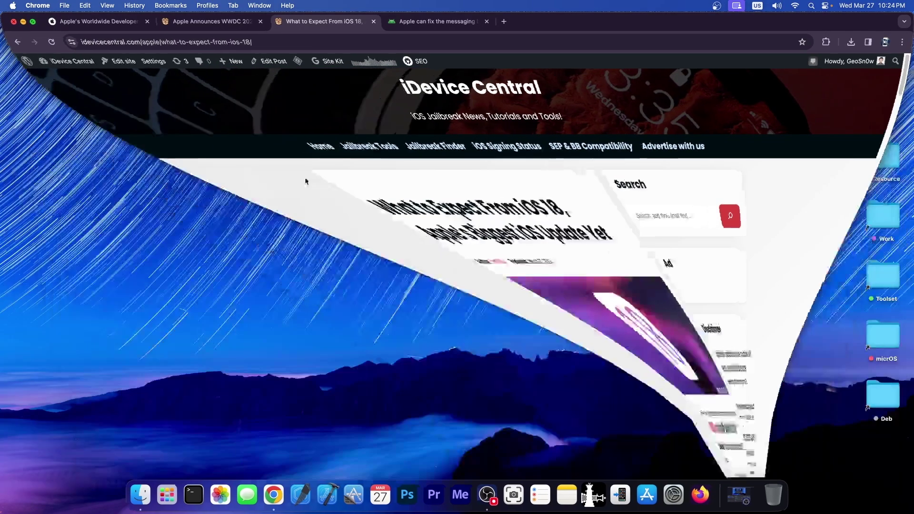